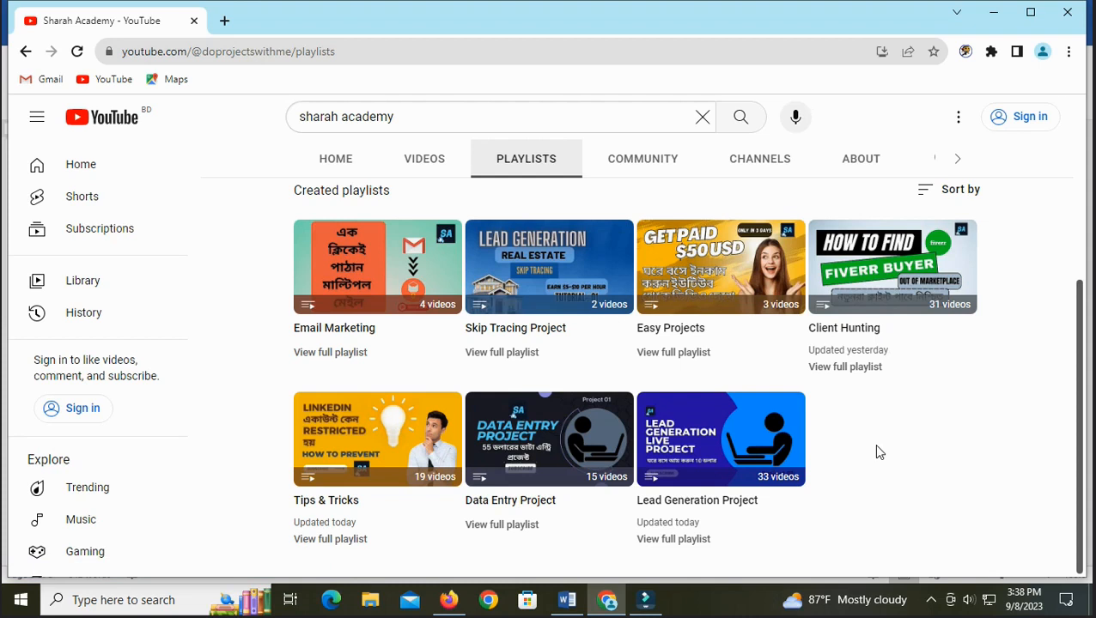
# - Switch to New Microsoft Word Document.docx in Word and bring the car salesperson job post on page 3 into view
pyautogui.click(563, 606)
pyautogui.scroll(1, 675, 371)
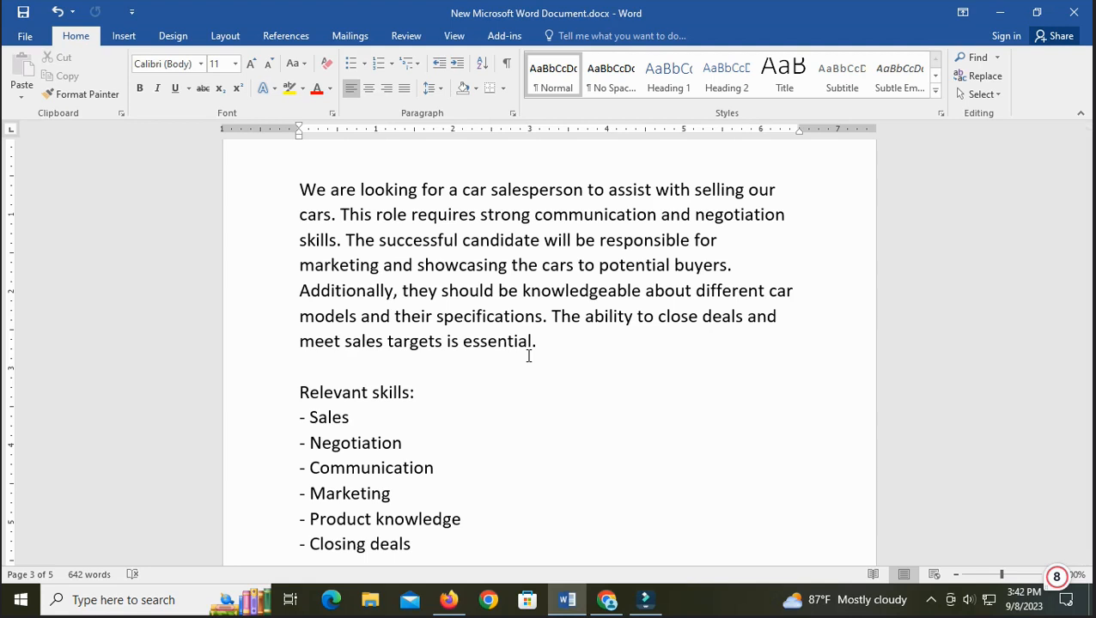
pyautogui.scroll(-1, 392, 398)
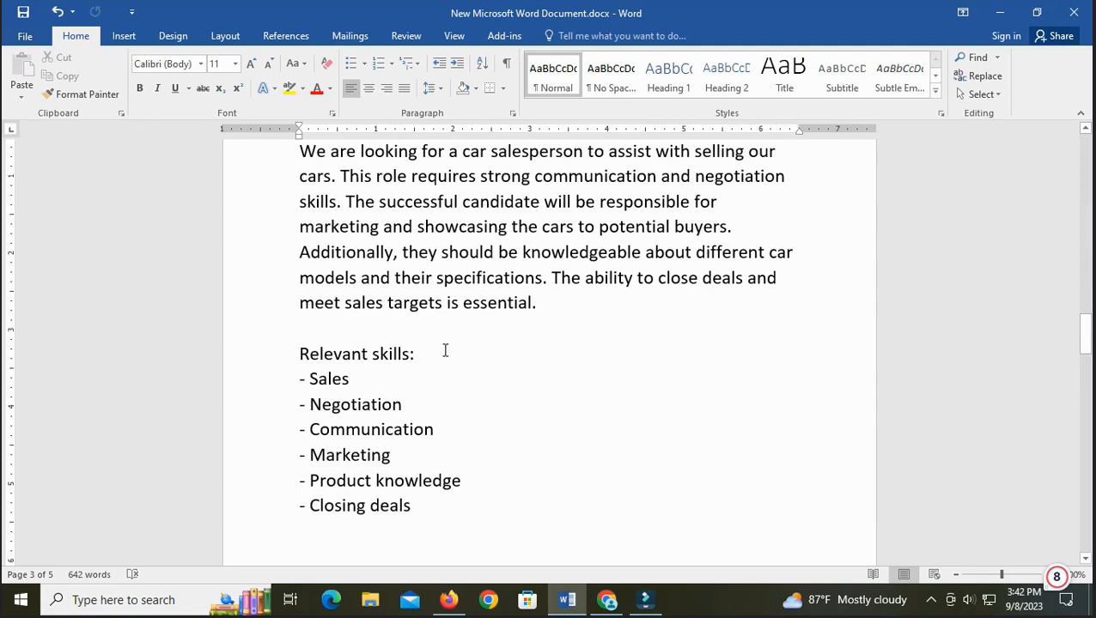
# - Examine the relevant skills listed in the car salesperson job post, from Sales and Negotiation through Communication and Marketing, alongside the job description
pyautogui.moveTo(309, 381); pyautogui.dragTo(350, 380)
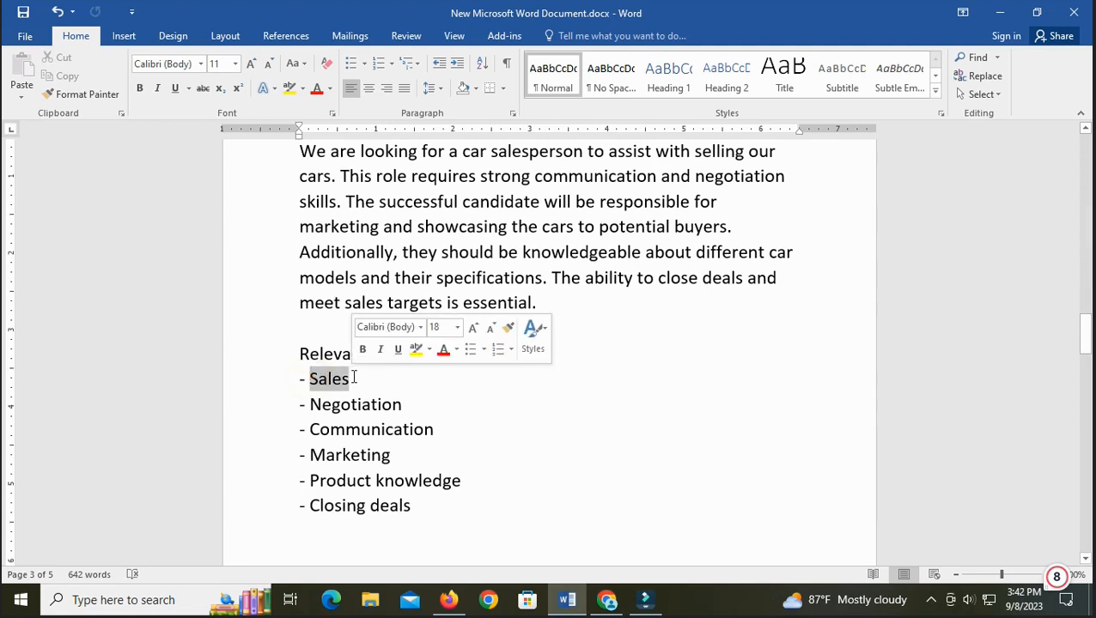
pyautogui.click(369, 380)
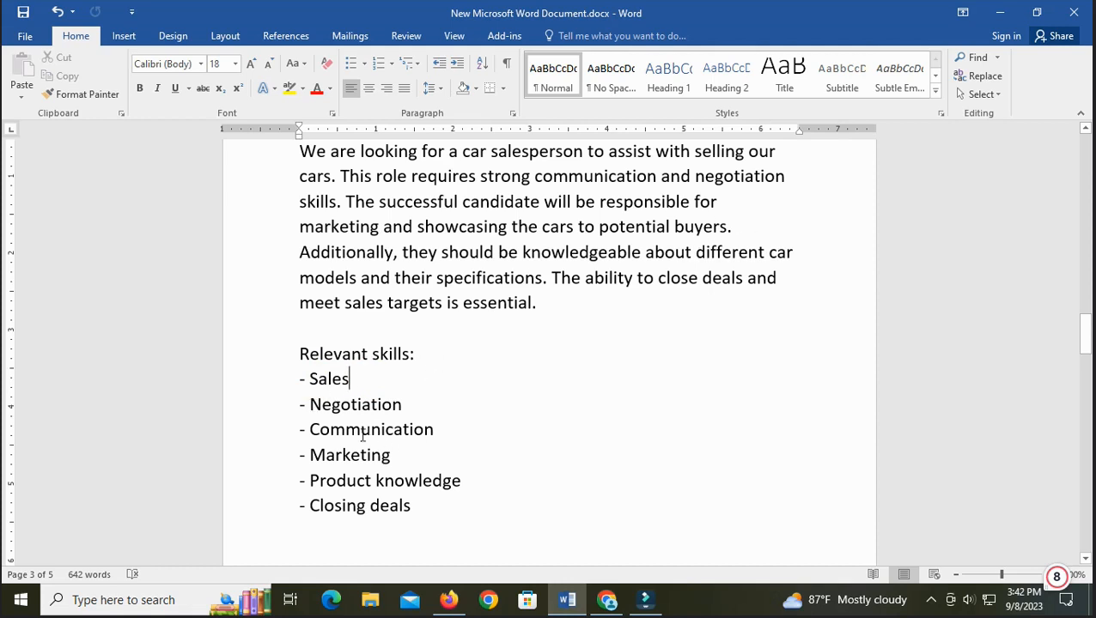
pyautogui.moveTo(316, 400); pyautogui.dragTo(433, 403)
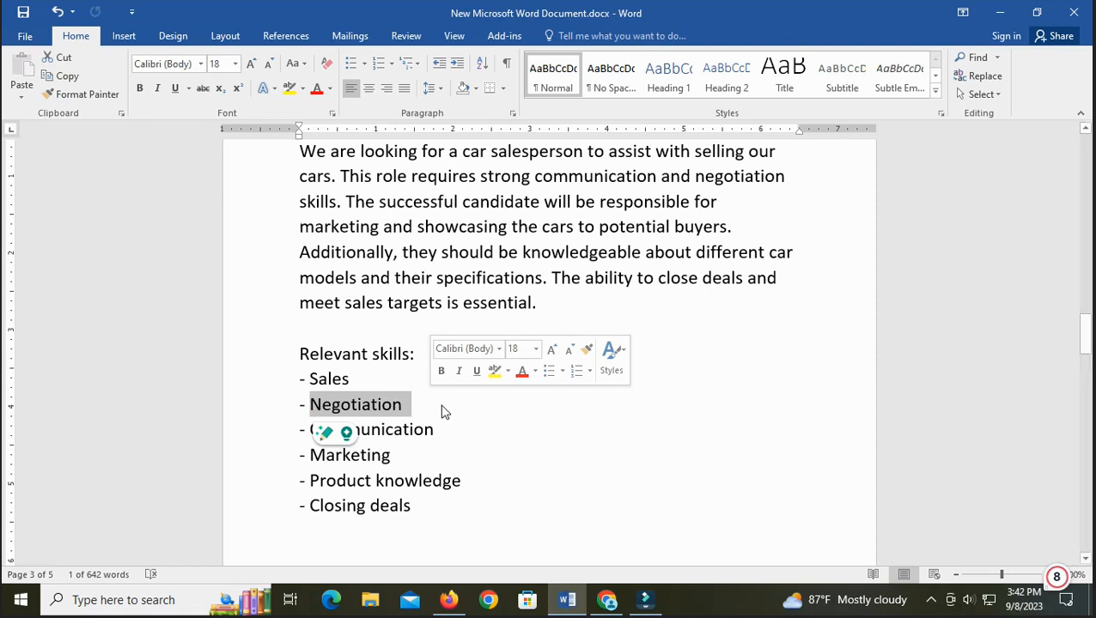
pyautogui.click(442, 409)
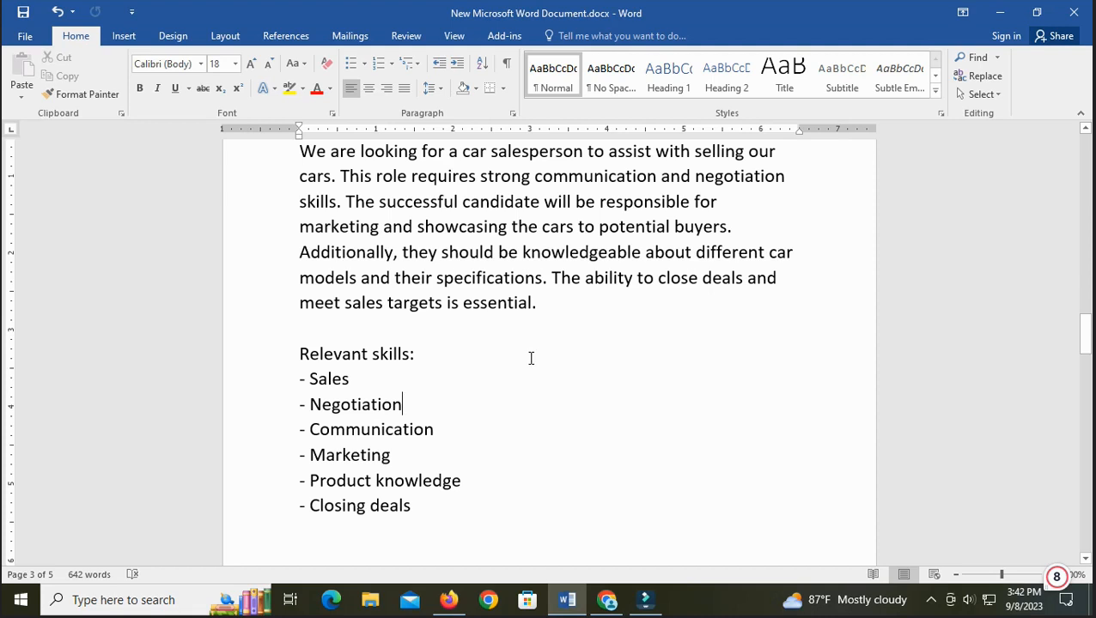
pyautogui.moveTo(310, 404); pyautogui.dragTo(416, 413)
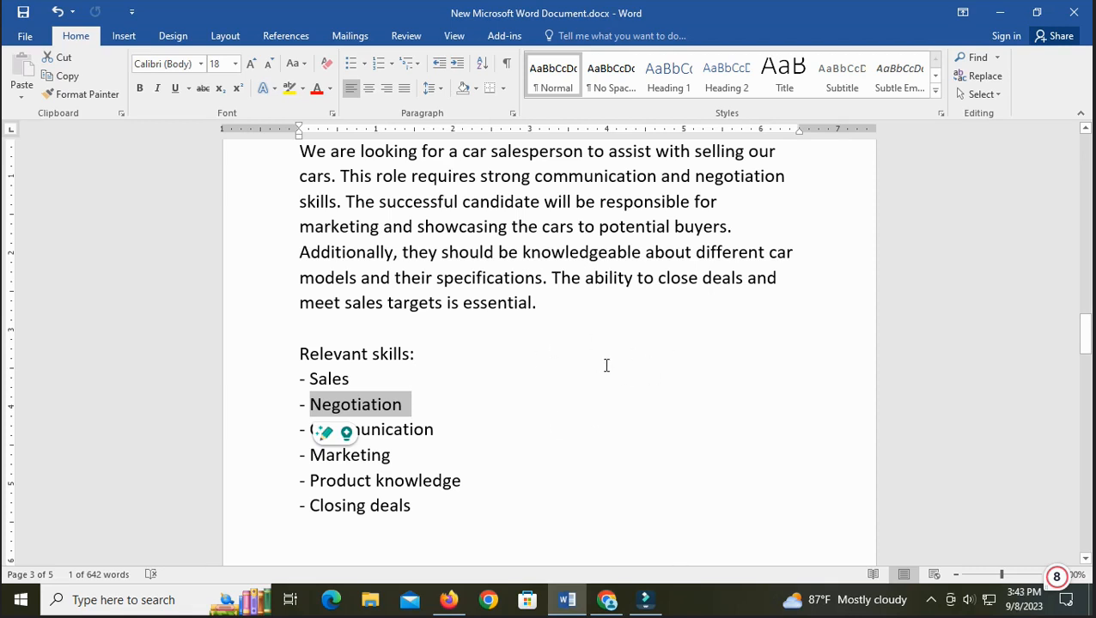
pyautogui.click(458, 383)
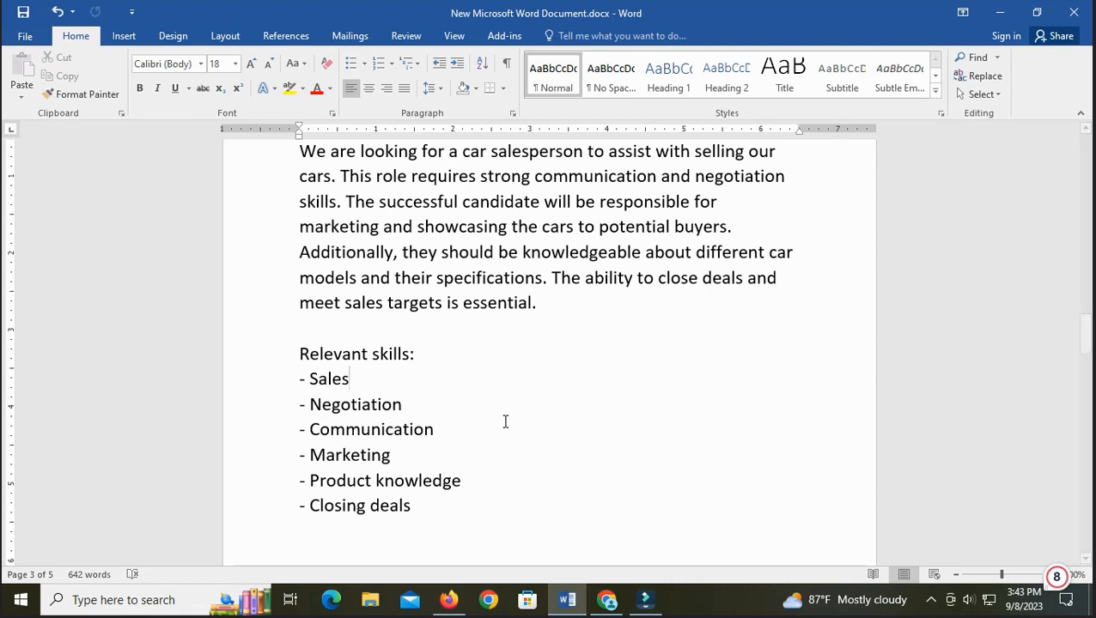
pyautogui.moveTo(306, 429); pyautogui.dragTo(442, 429)
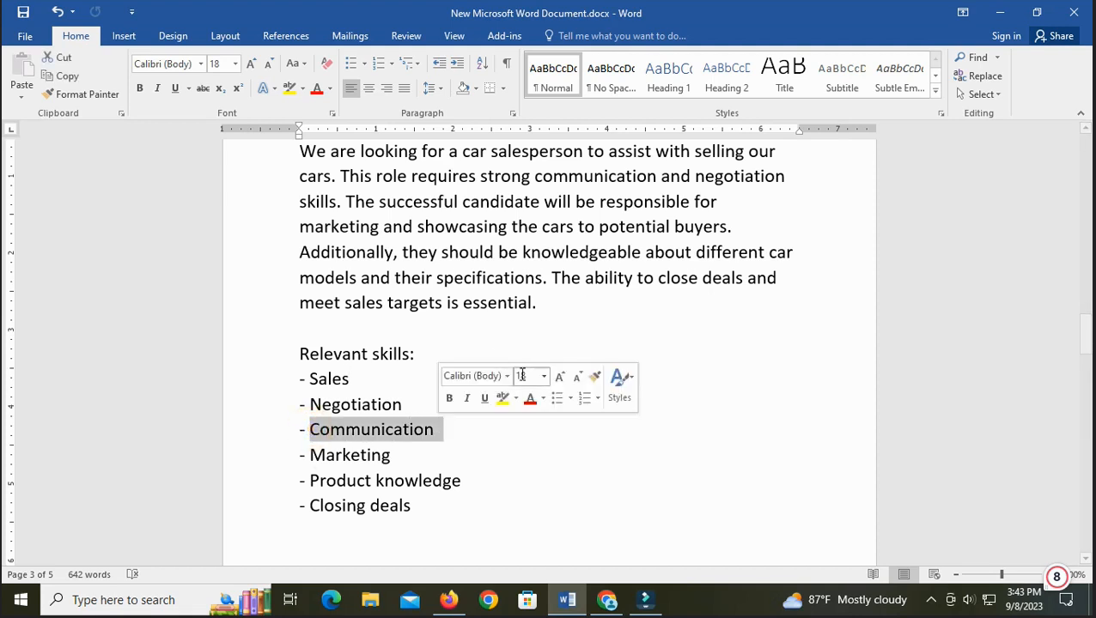
pyautogui.click(402, 455)
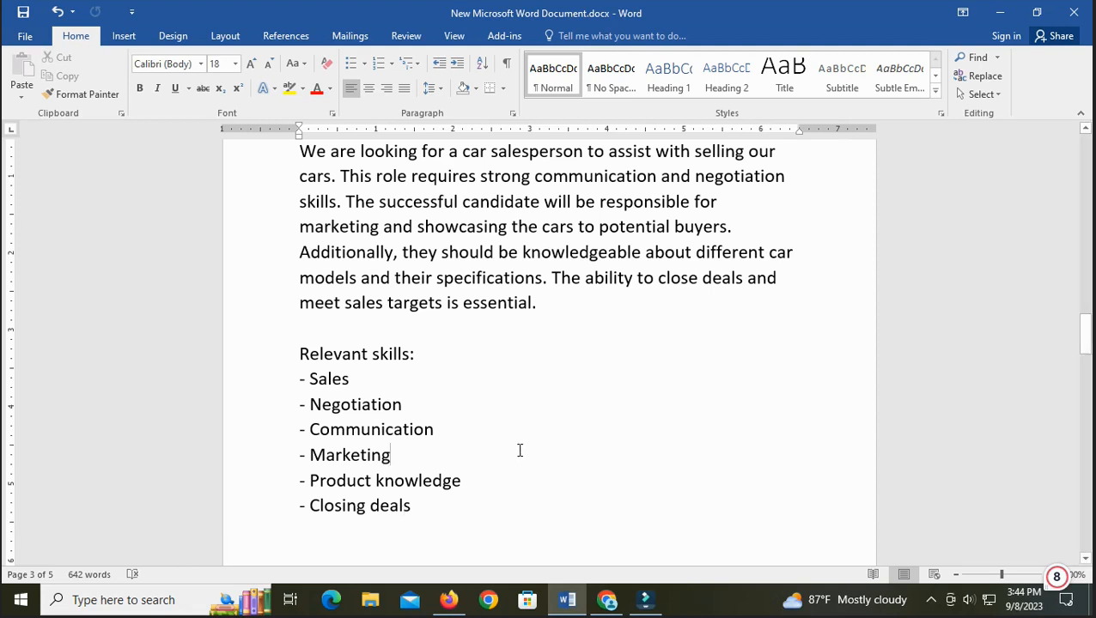
pyautogui.scroll(1, 520, 450)
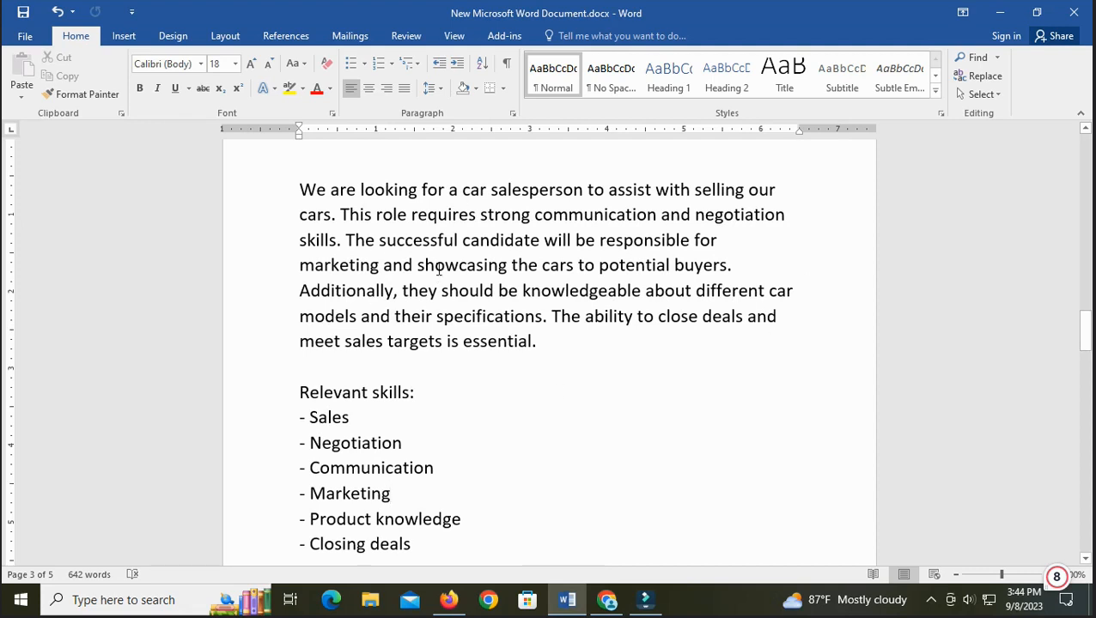
pyautogui.scroll(-1, 531, 417)
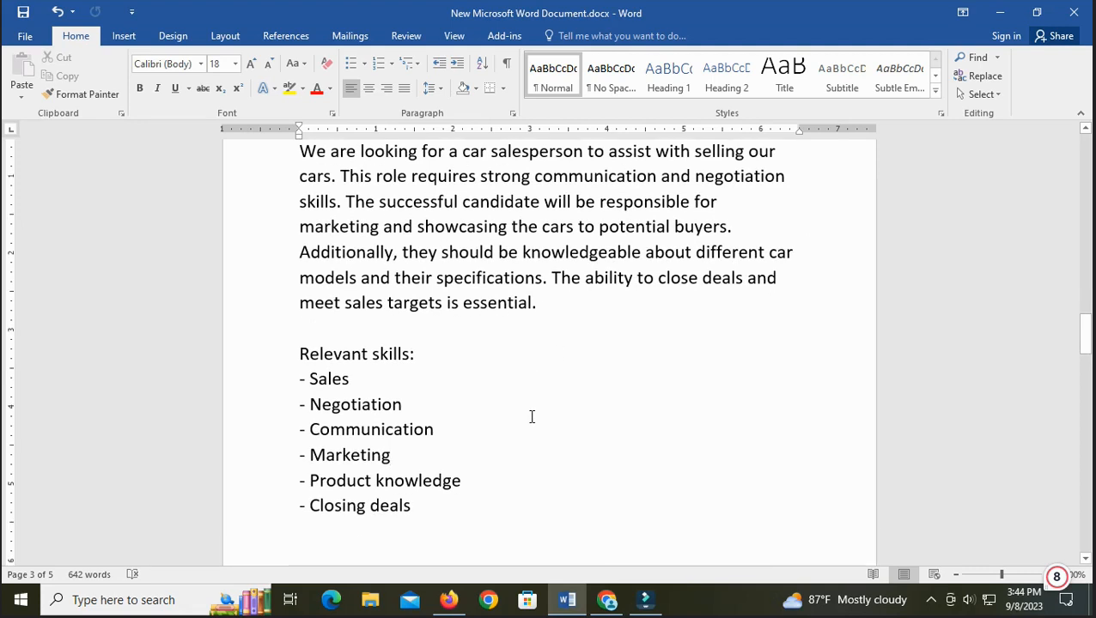
pyautogui.scroll(1, 531, 417)
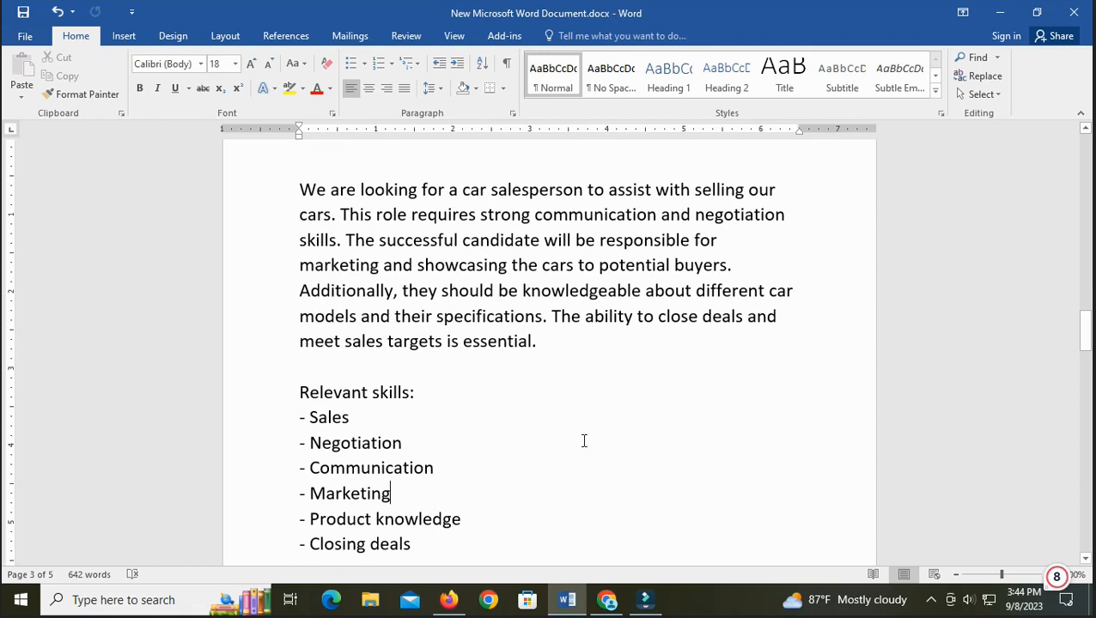
# - Remove the space before the colon in the Budget line below the skills list
pyautogui.scroll(-8, 583, 441)
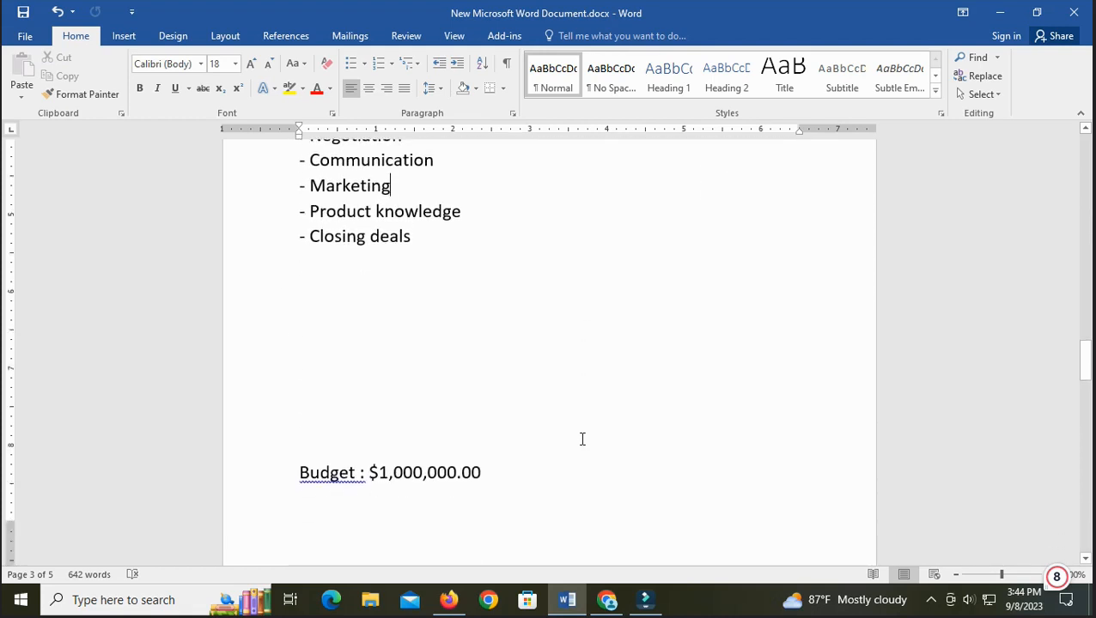
pyautogui.moveTo(297, 472); pyautogui.dragTo(483, 468)
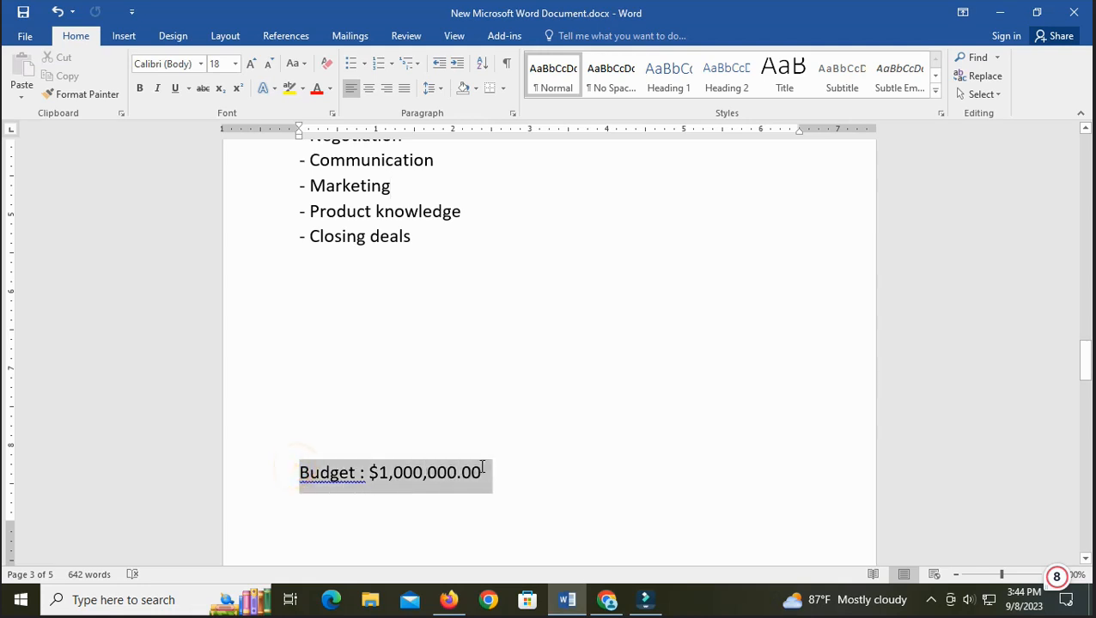
pyautogui.click(490, 480)
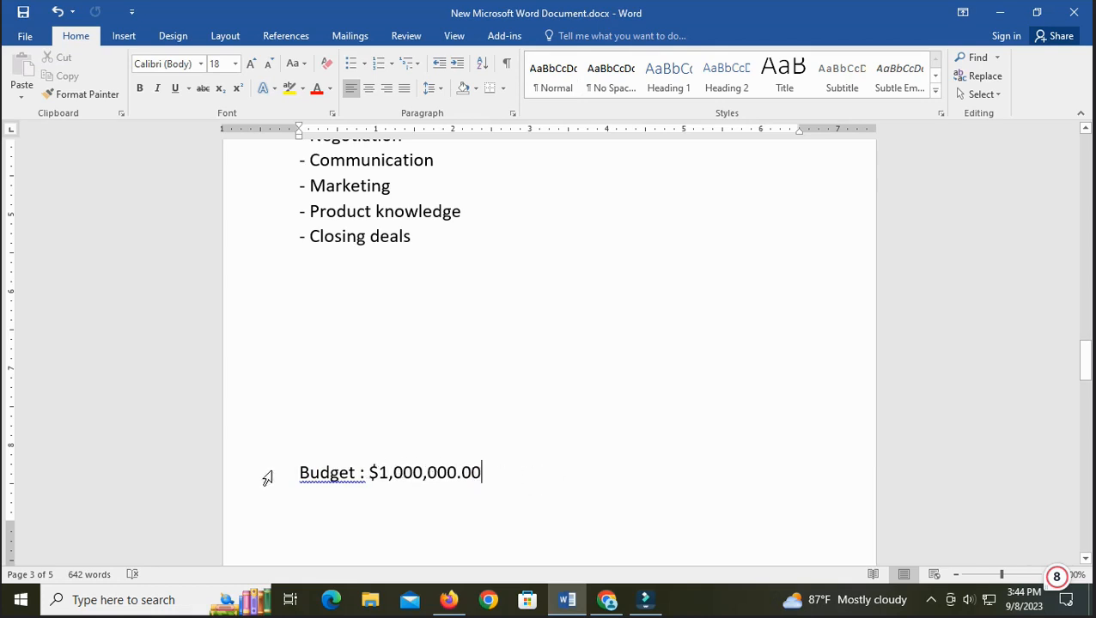
pyautogui.click(360, 473)
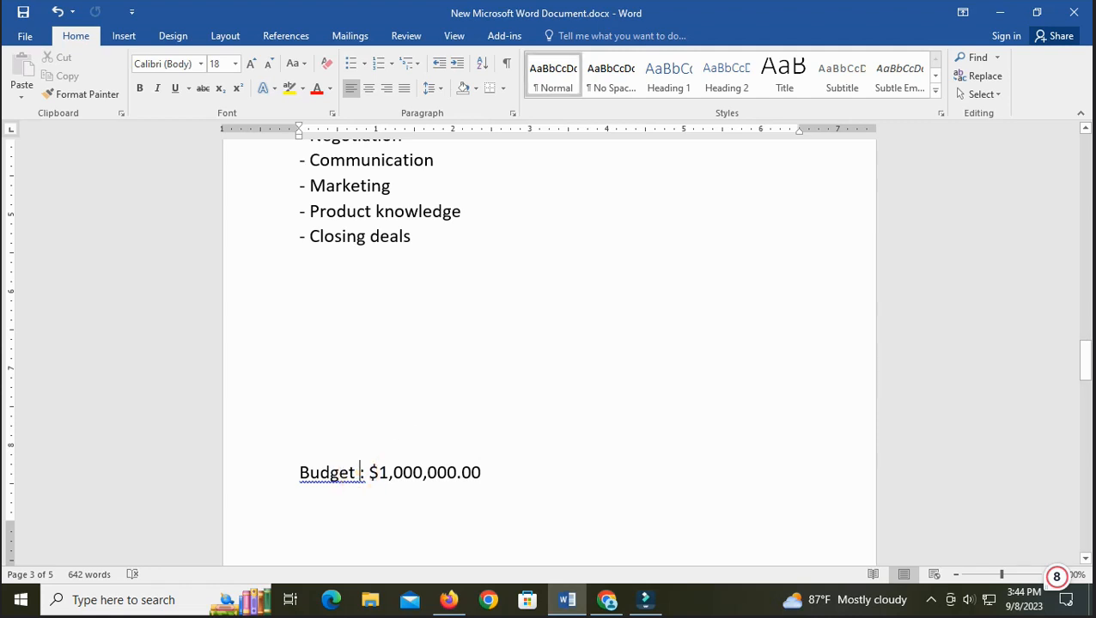
pyautogui.press('BackSpace')
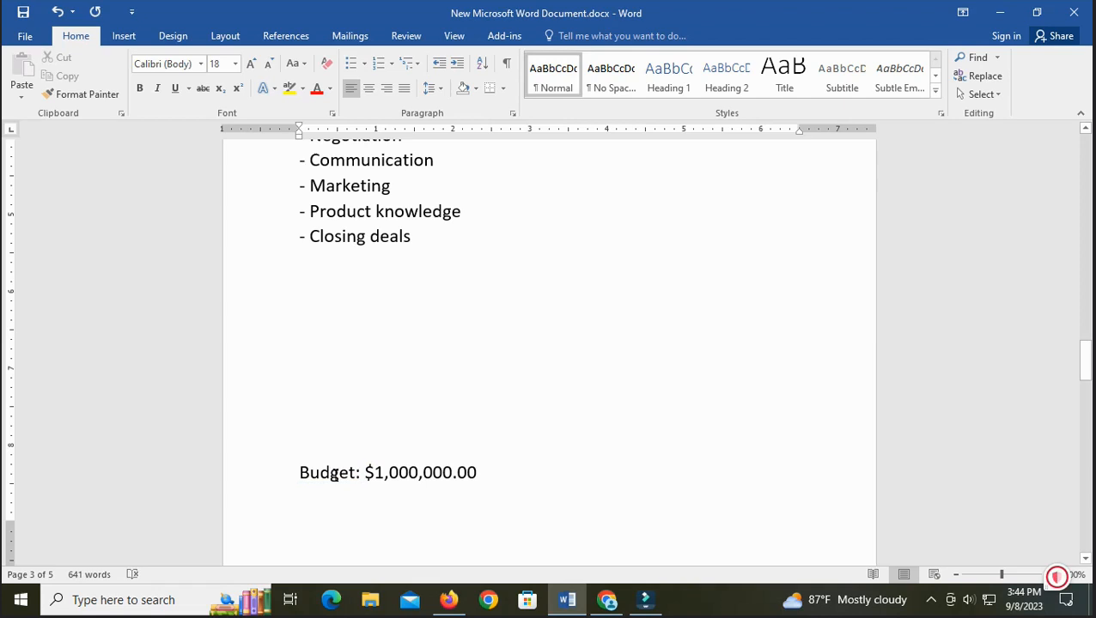
# - Delete empty lines above the Budget line and insert a page break before the "Hello!" job post that follows it
pyautogui.click(300, 472)
pyautogui.press('BackSpace')
pyautogui.press('BackSpace')
pyautogui.press('BackSpace')
pyautogui.press('BackSpace')
pyautogui.press('BackSpace')
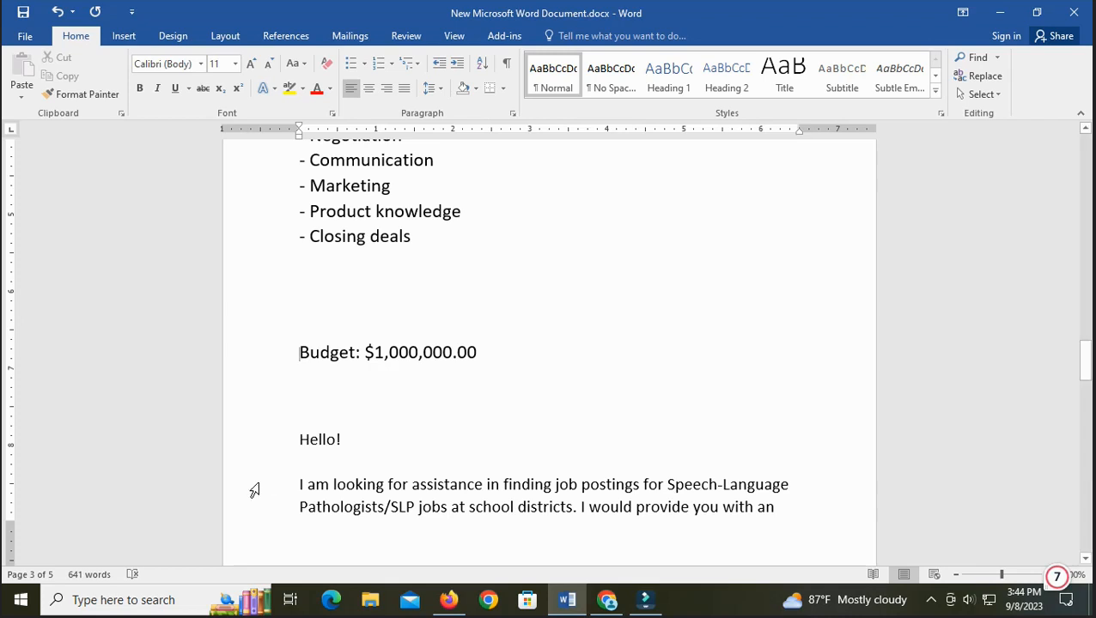
pyautogui.click(299, 439)
pyautogui.hotkey('ctrl', 'Return')
# - Review the car salesperson job post from its description through the relevant skills to the Budget line
pyautogui.scroll(7, 330, 372)
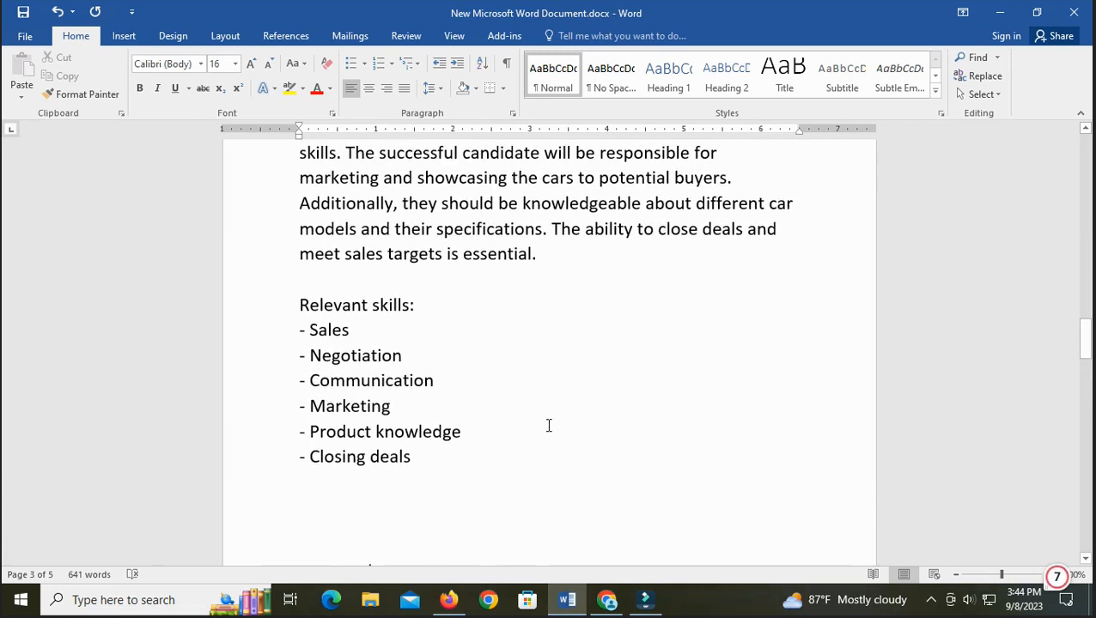
pyautogui.scroll(2, 547, 425)
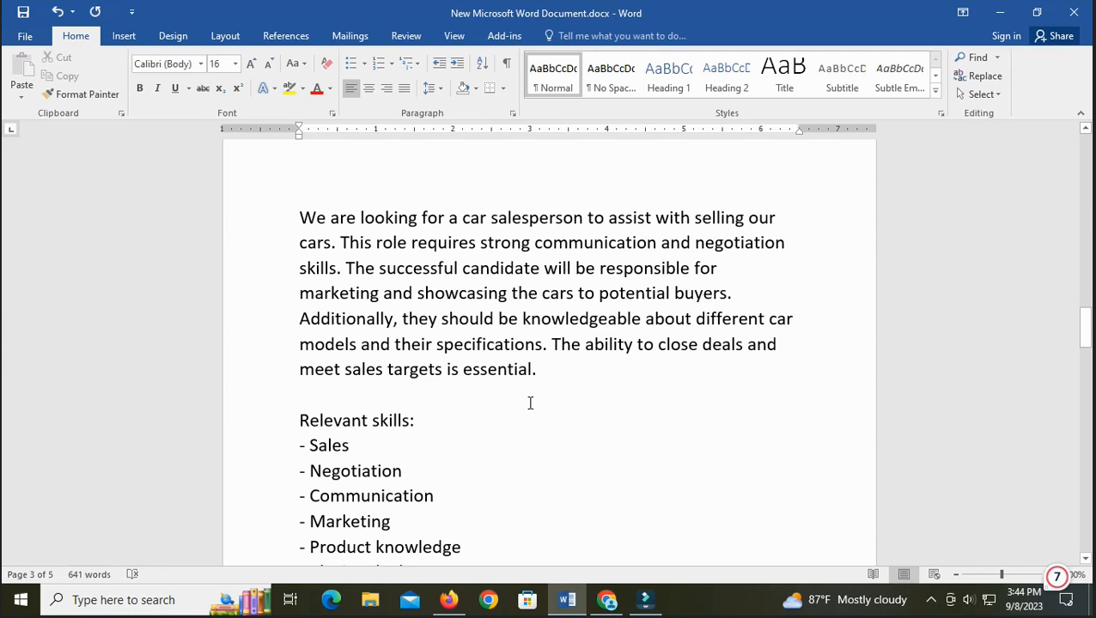
pyautogui.scroll(-3, 529, 404)
pyautogui.scroll(3, 545, 438)
pyautogui.scroll(-1, 556, 472)
pyautogui.scroll(-4, 556, 473)
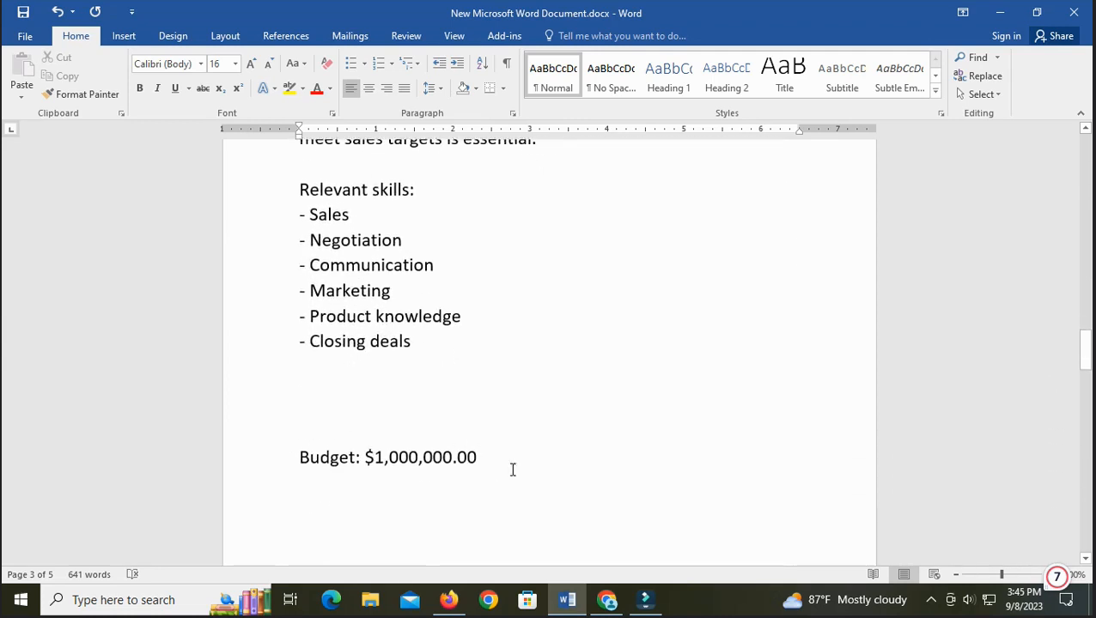
pyautogui.scroll(4, 569, 485)
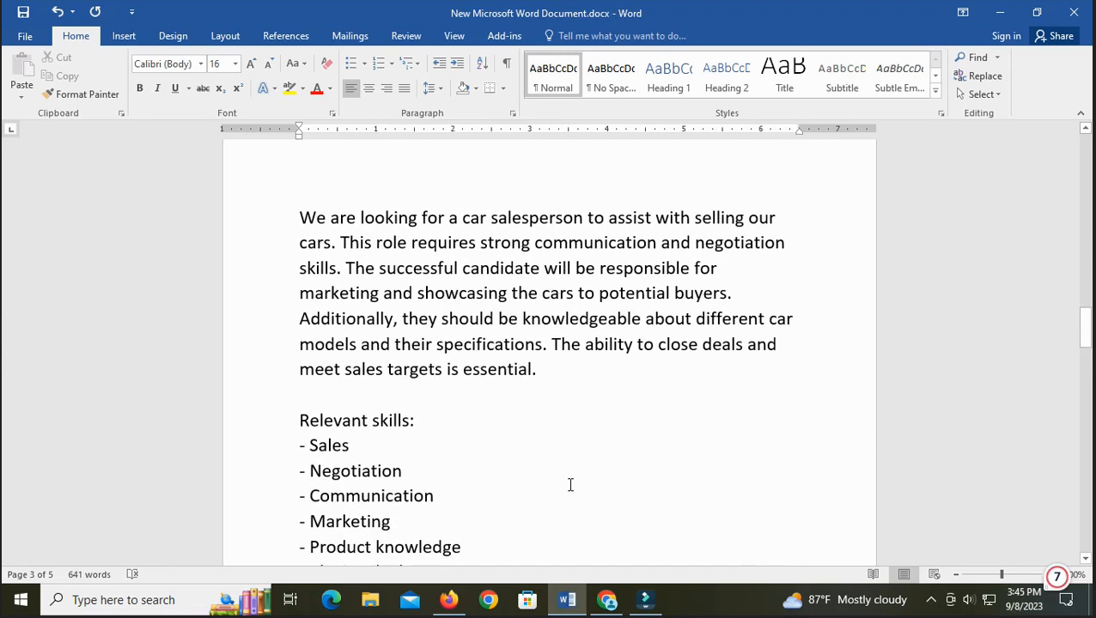
pyautogui.scroll(-2, 569, 484)
pyautogui.scroll(1, 570, 484)
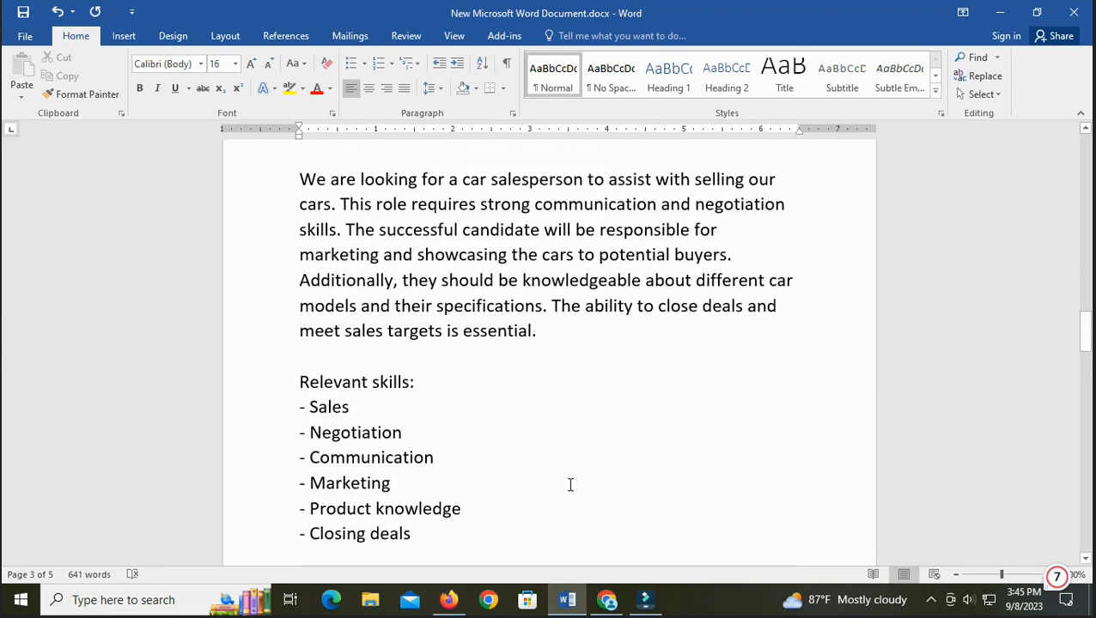